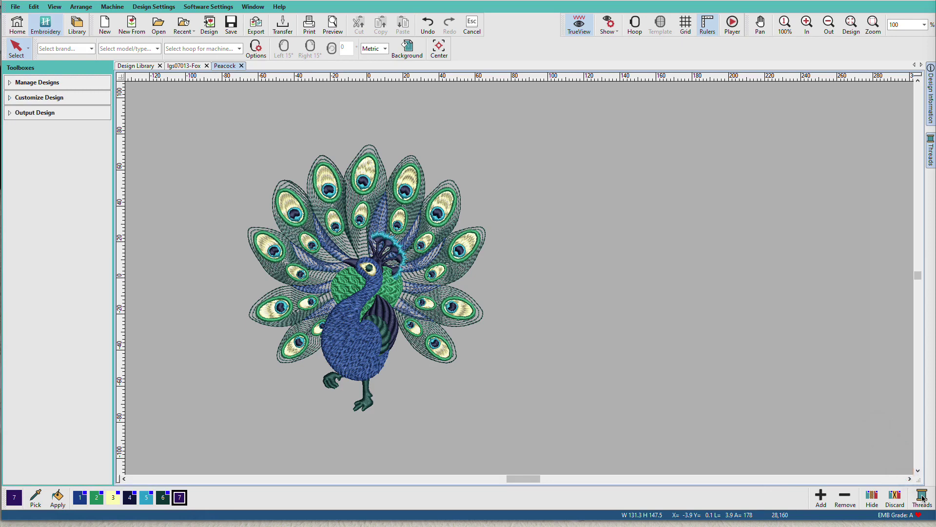
Step: Show the Threads list, isolate the turquoise colour 5 stitches, then bring back the full peacock
{"action": "left_click", "coordinate": [930, 151]}
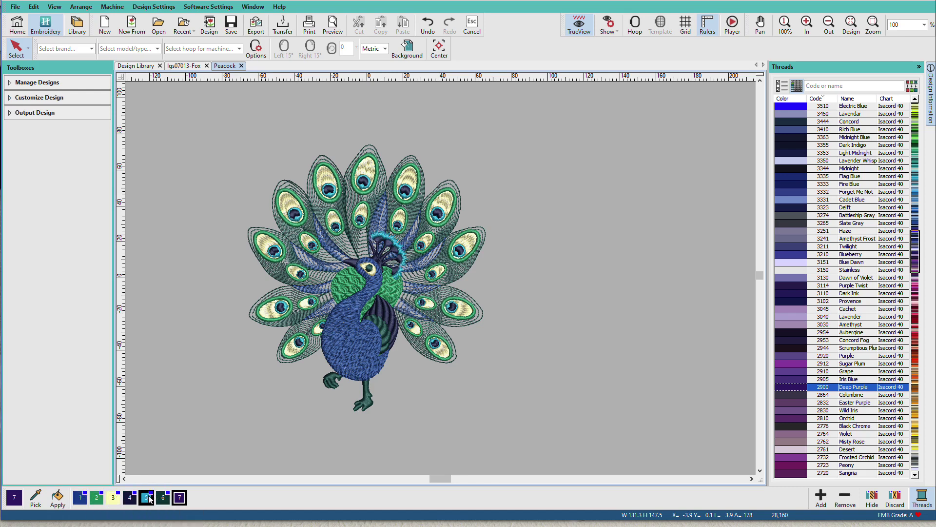
{"action": "left_click", "coordinate": [149, 497]}
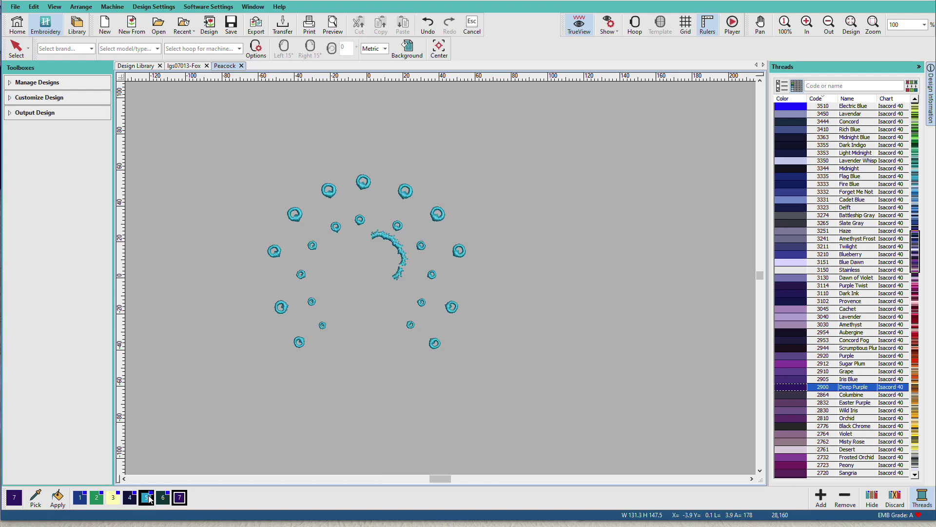
{"action": "left_click", "coordinate": [149, 498]}
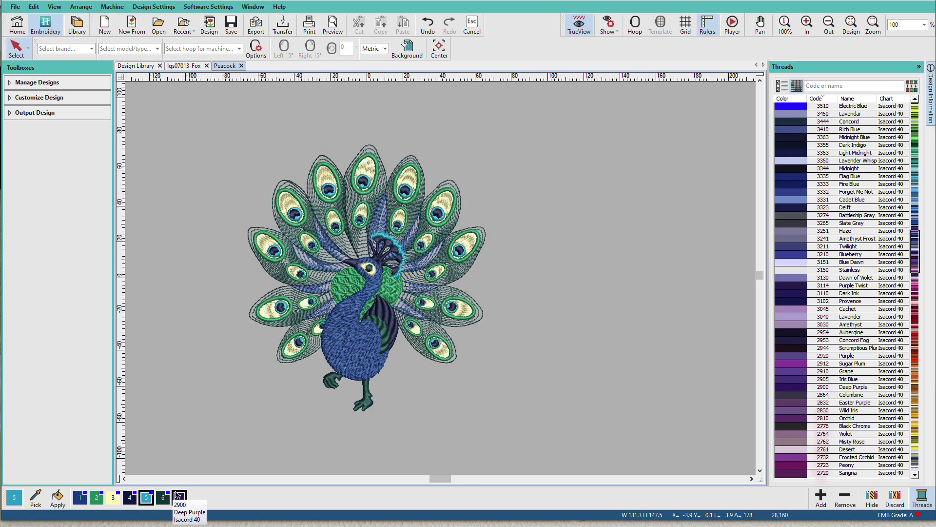
Step: Add and remove palette colours, then toggle unused swatches, ending with Silky White as slot 10
{"action": "left_click", "coordinate": [821, 499]}
{"action": "left_click", "coordinate": [821, 498]}
{"action": "left_click", "coordinate": [821, 498]}
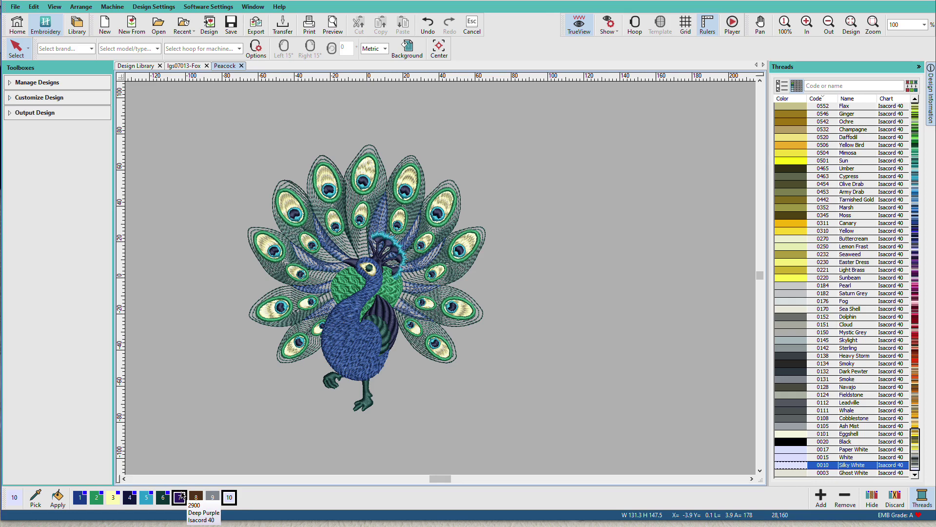
{"action": "left_click", "coordinate": [842, 500]}
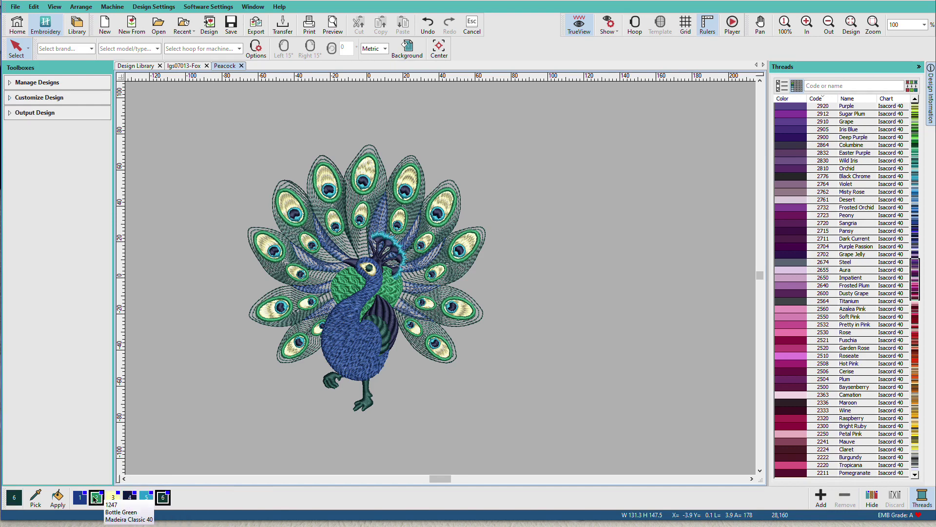
{"action": "left_click", "coordinate": [822, 498]}
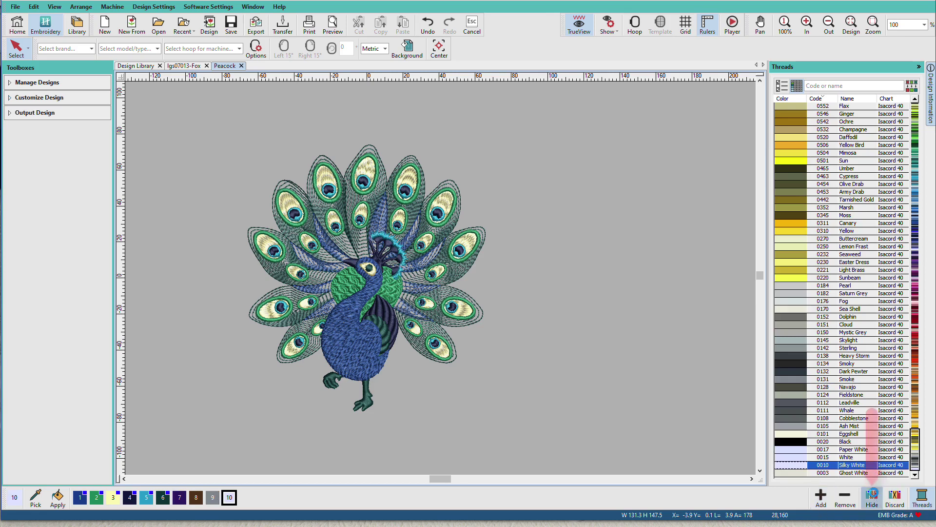
{"action": "left_click", "coordinate": [872, 497]}
{"action": "left_click", "coordinate": [873, 497]}
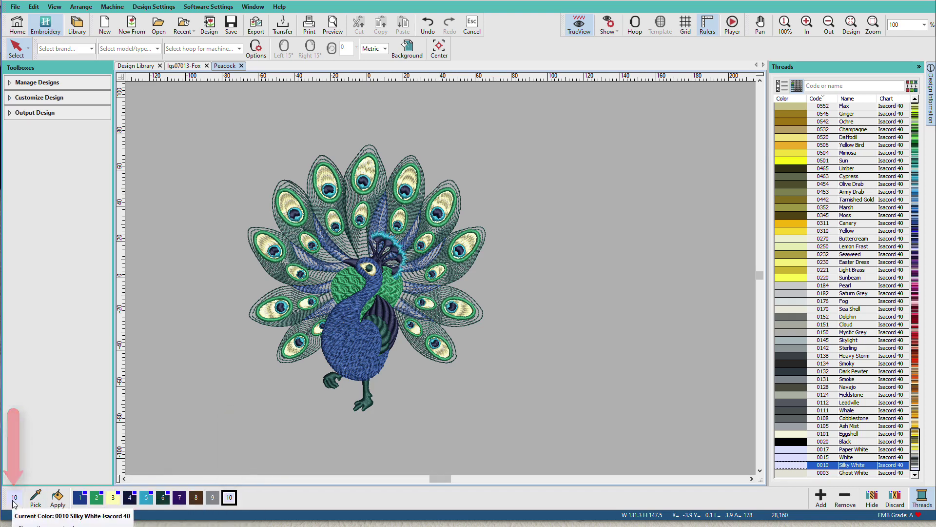
Step: Switch to the Apply tool for recolouring parts of the peacock
{"action": "left_click", "coordinate": [58, 497]}
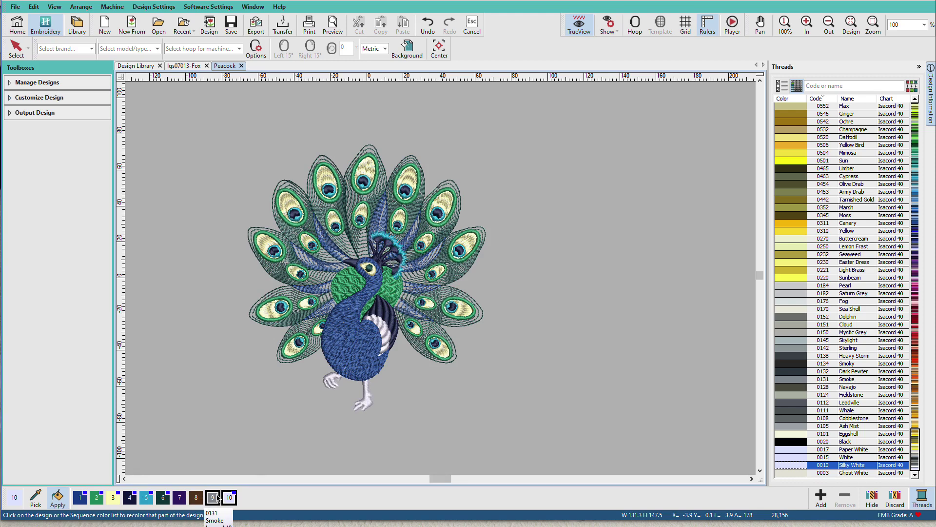
Step: Show the Design Information docker with the peacock's thread colours and stop sequence
{"action": "left_click", "coordinate": [931, 90]}
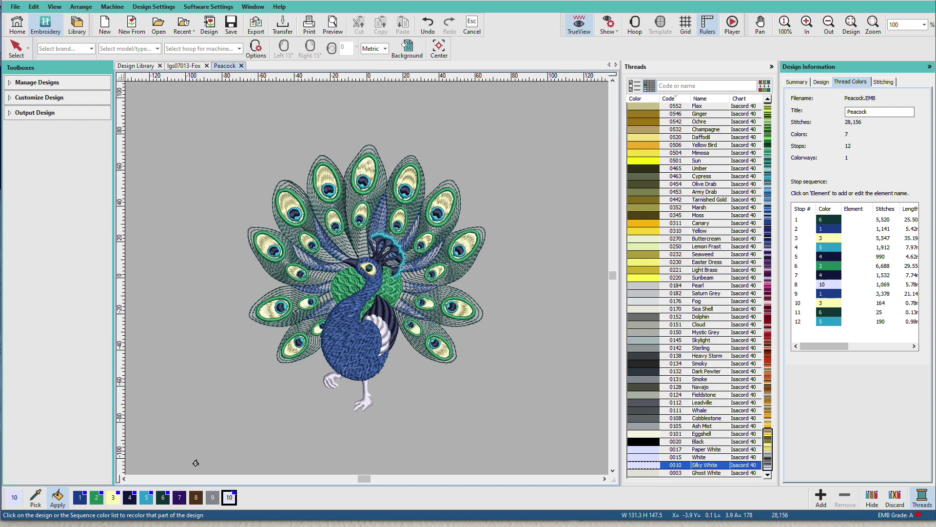
Step: Preview cream colour 3 and recolour the feather eyes Silky White, then undo the recolours
{"action": "left_click", "coordinate": [112, 499]}
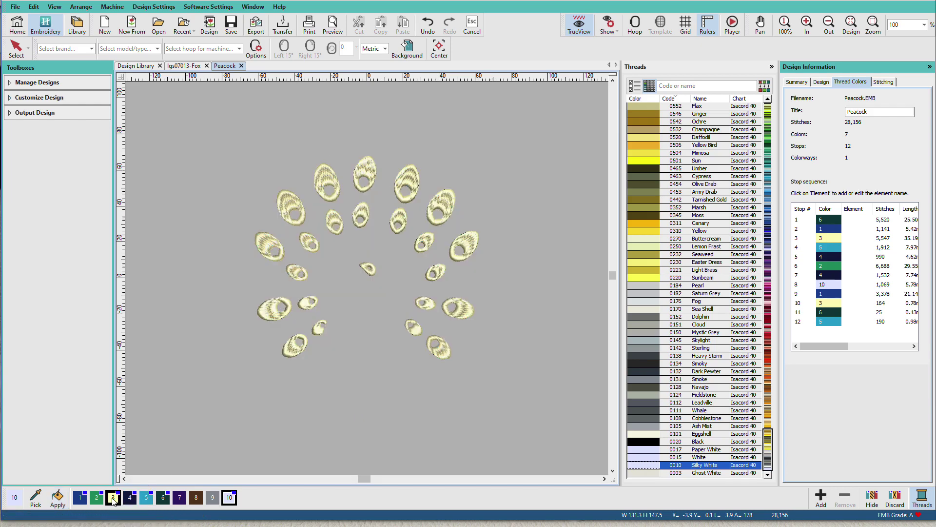
{"action": "left_click", "coordinate": [112, 498]}
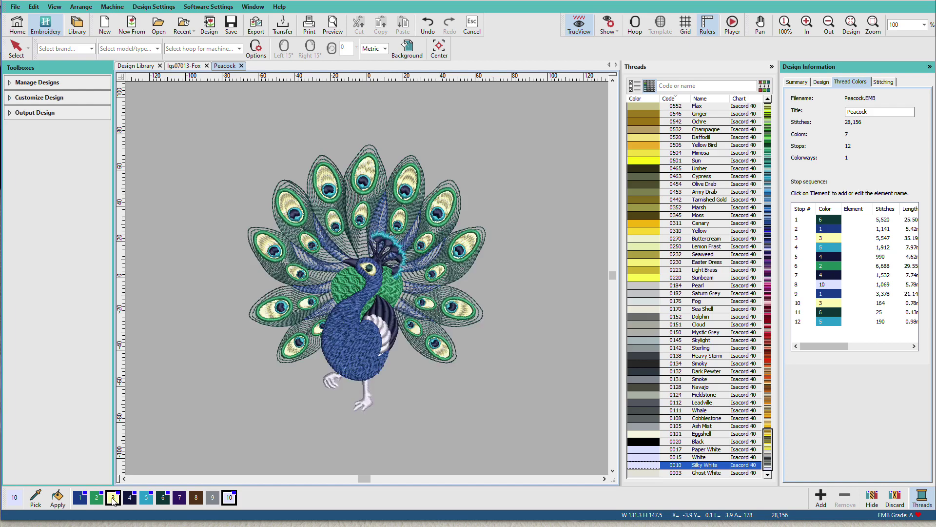
{"action": "left_click", "coordinate": [229, 496]}
{"action": "left_click", "coordinate": [58, 498]}
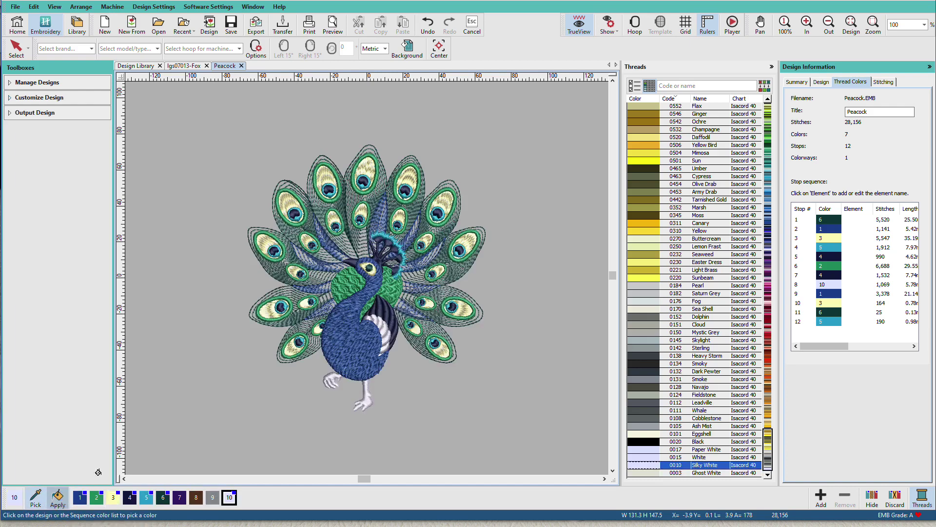
{"action": "left_click", "coordinate": [470, 245]}
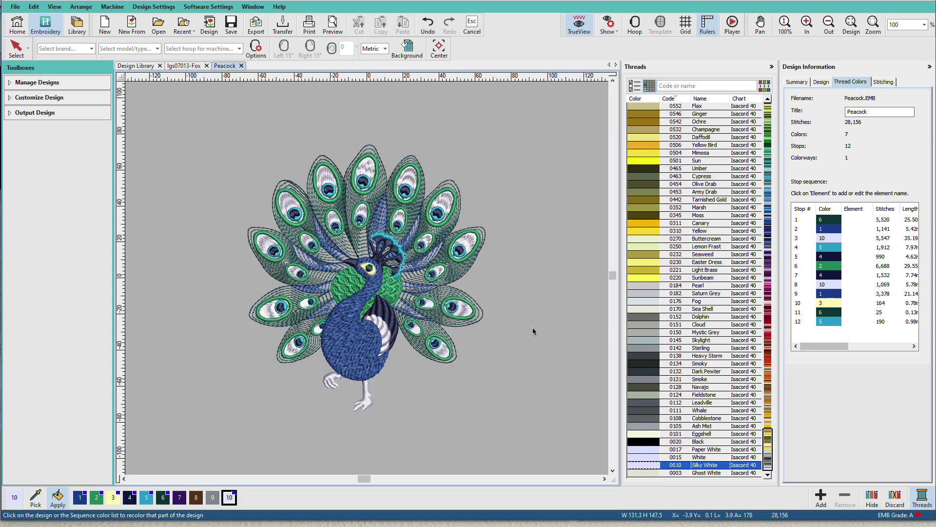
{"action": "key", "text": "ctrl+z"}
{"action": "key", "text": "ctrl+z"}
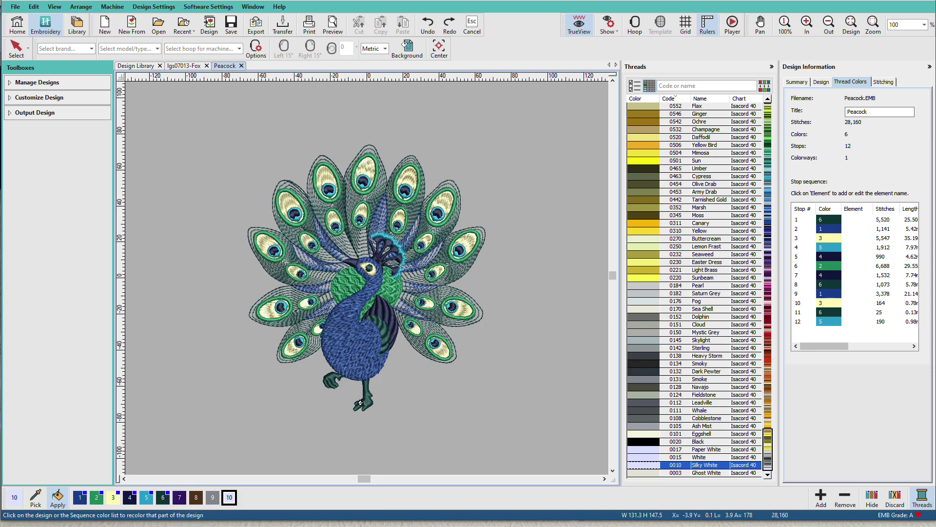
Step: Swap the Isacord 40 thread chart for Gunold+Stickma Sulky and confirm
{"action": "left_click", "coordinate": [636, 88]}
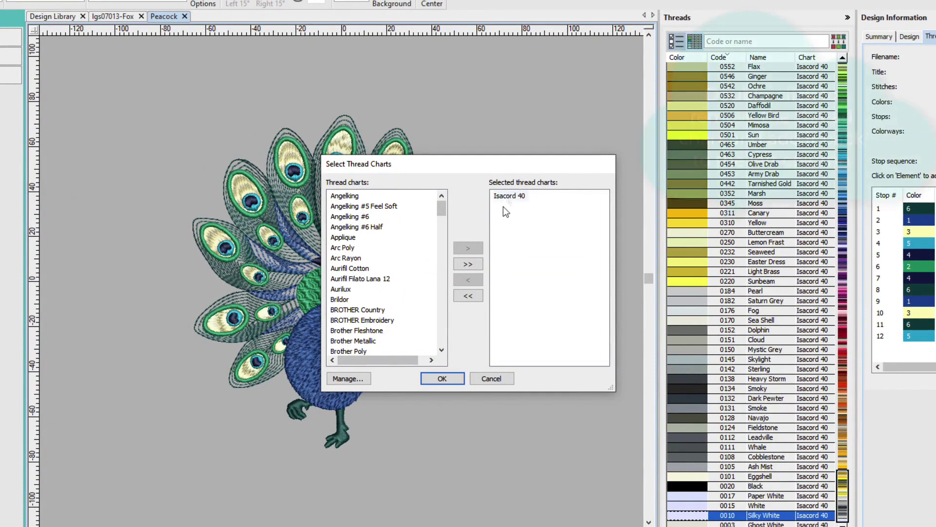
{"action": "double_click", "coordinate": [507, 196]}
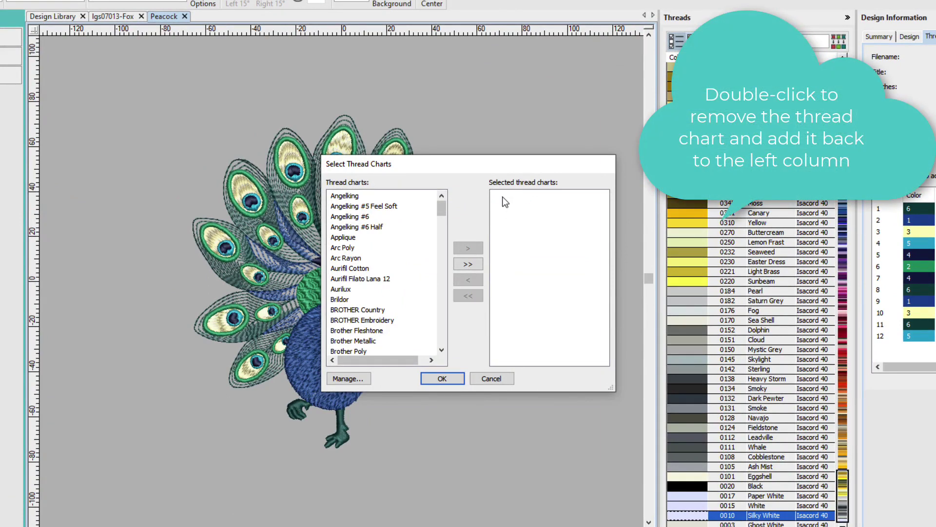
{"action": "left_click_drag", "start_coordinate": [440, 209], "coordinate": [437, 263]}
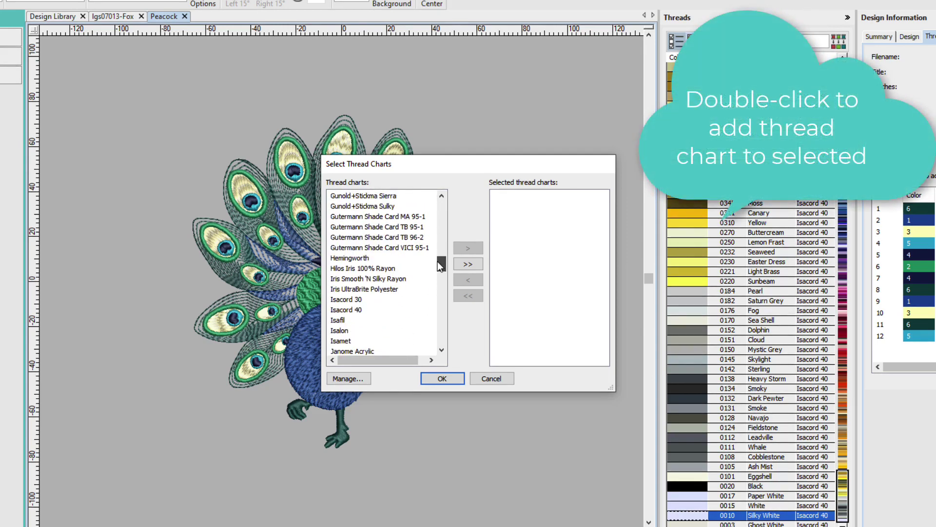
{"action": "double_click", "coordinate": [386, 206]}
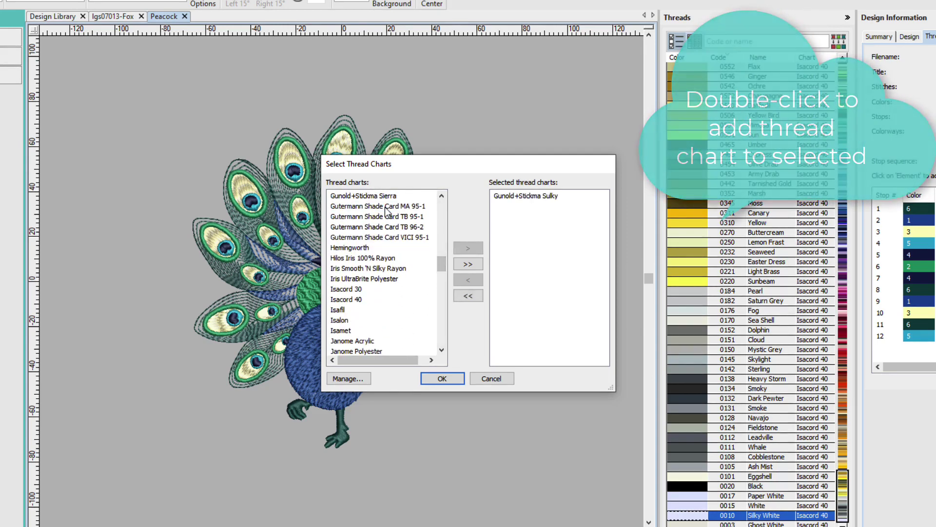
{"action": "left_click", "coordinate": [455, 379]}
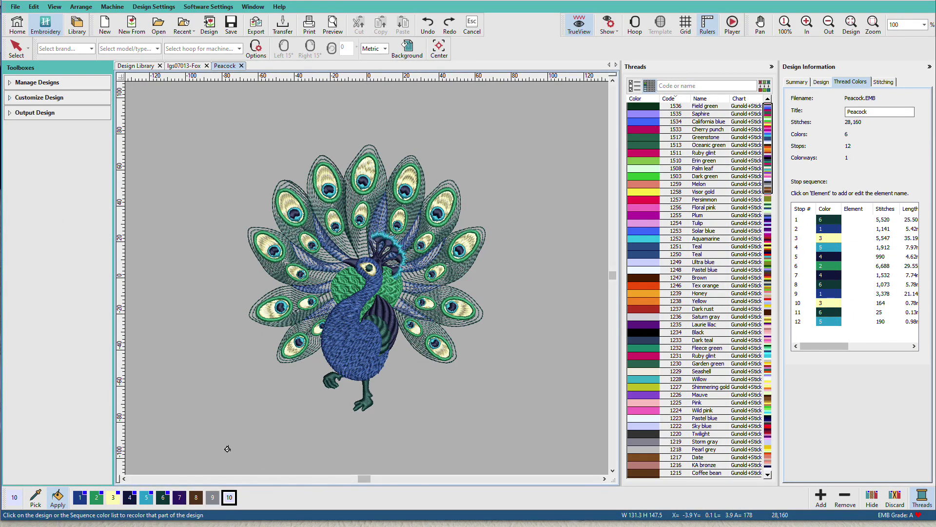
Step: Set colour 3 to Visor gold 1258; add Pink, Wild pink, Sky blue, then Mauve 1226
{"action": "left_click", "coordinate": [114, 500]}
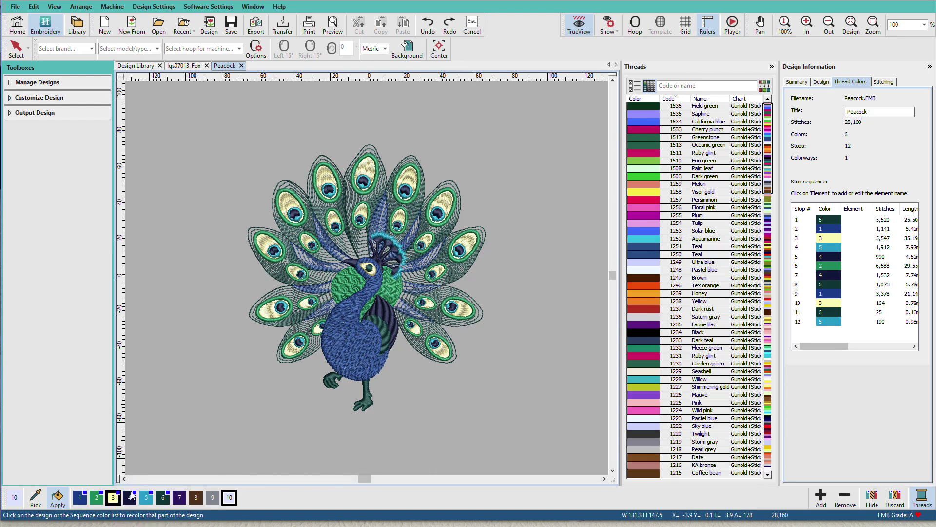
{"action": "left_click", "coordinate": [654, 196]}
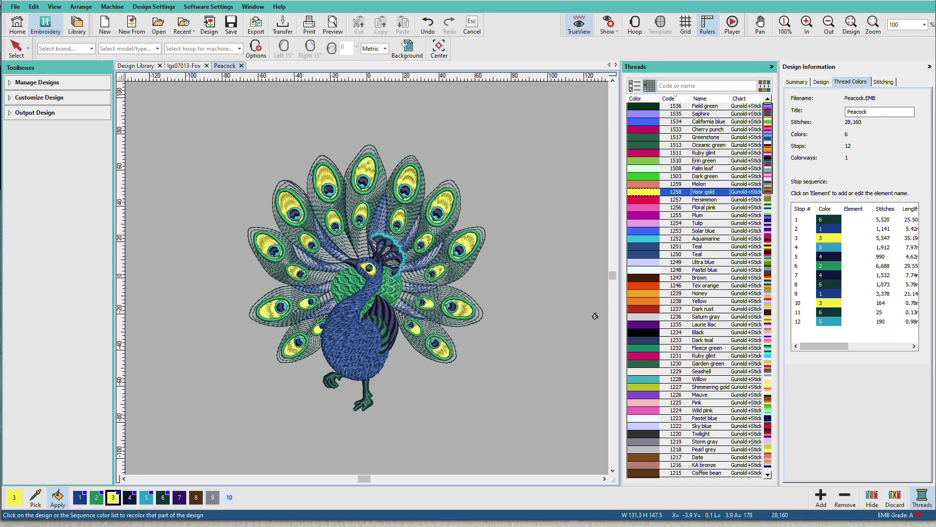
{"action": "left_click", "coordinate": [646, 405]}
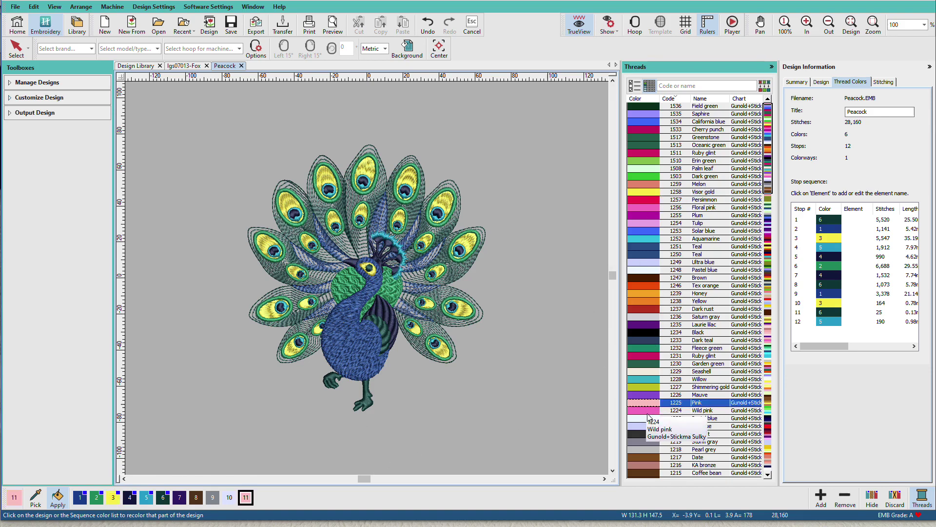
{"action": "left_click", "coordinate": [648, 412]}
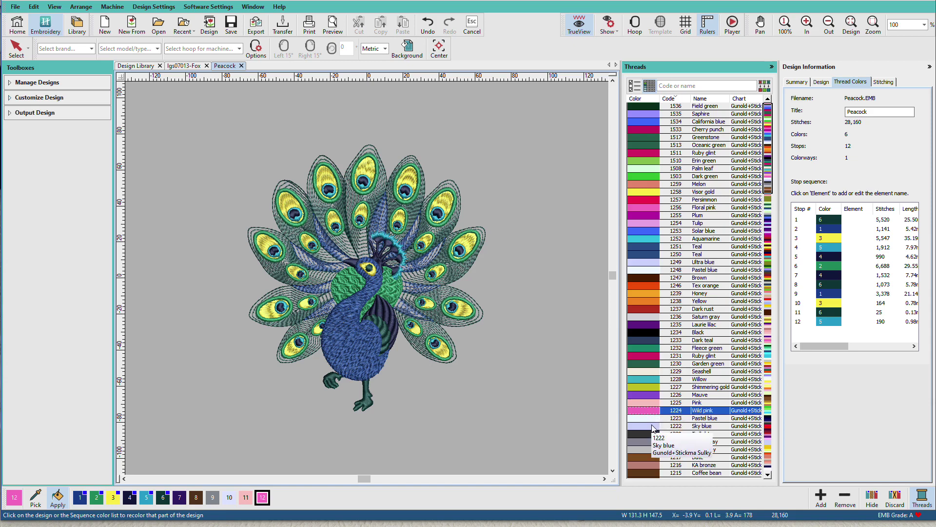
{"action": "left_click", "coordinate": [652, 427]}
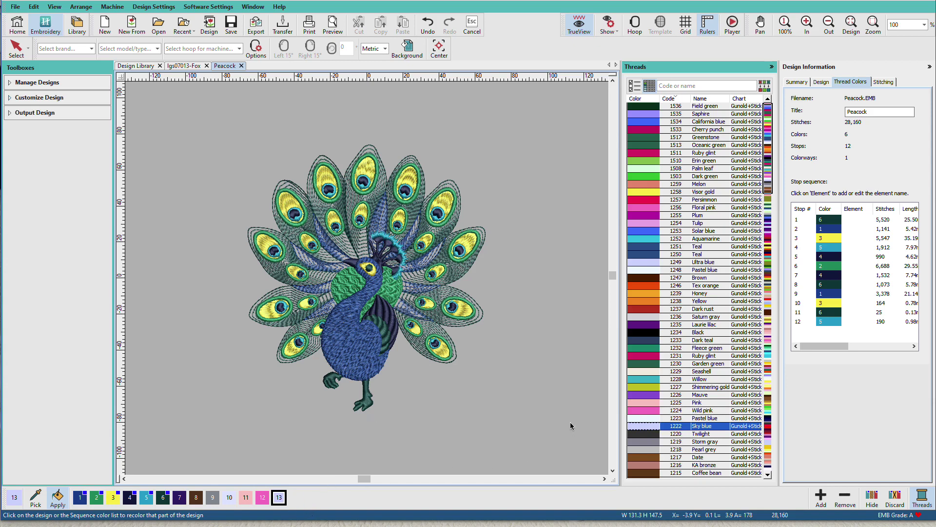
{"action": "left_click", "coordinate": [642, 396]}
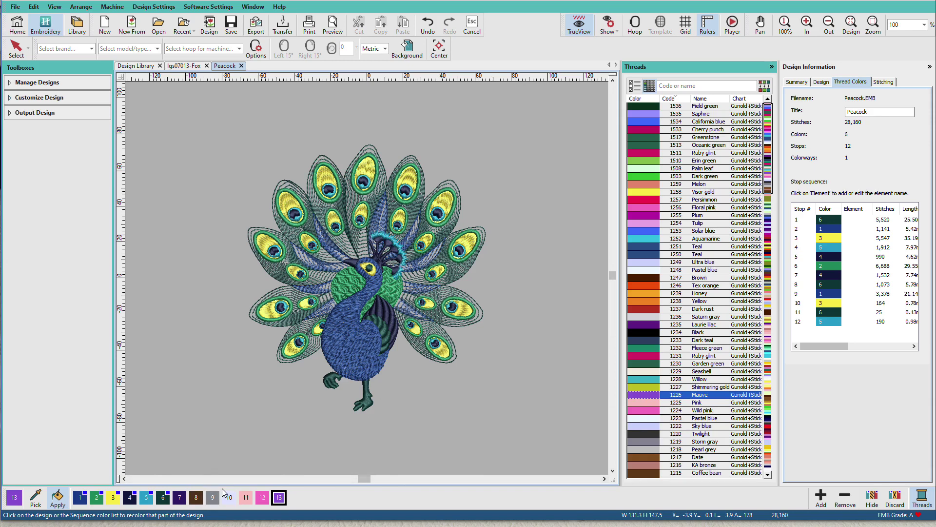
Step: Run Match All so every palette colour maps to its nearest Sulky thread
{"action": "left_click", "coordinate": [764, 84]}
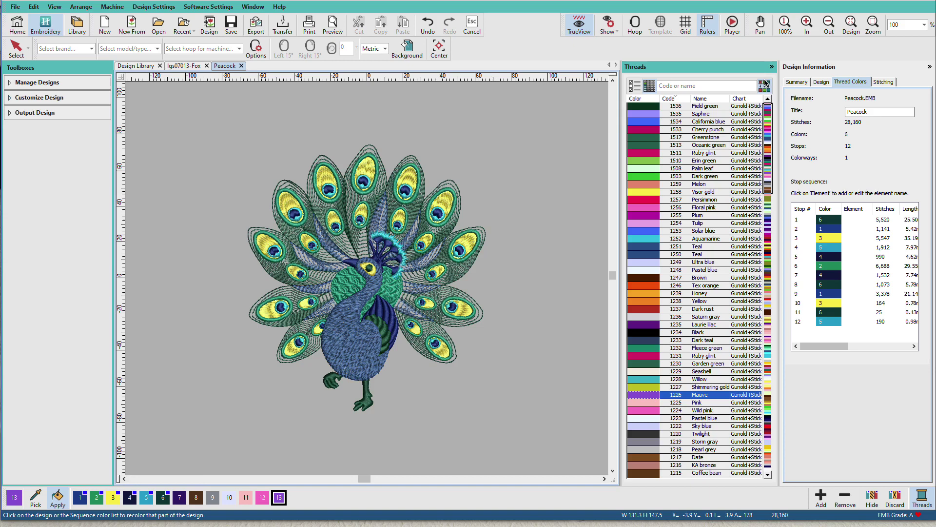